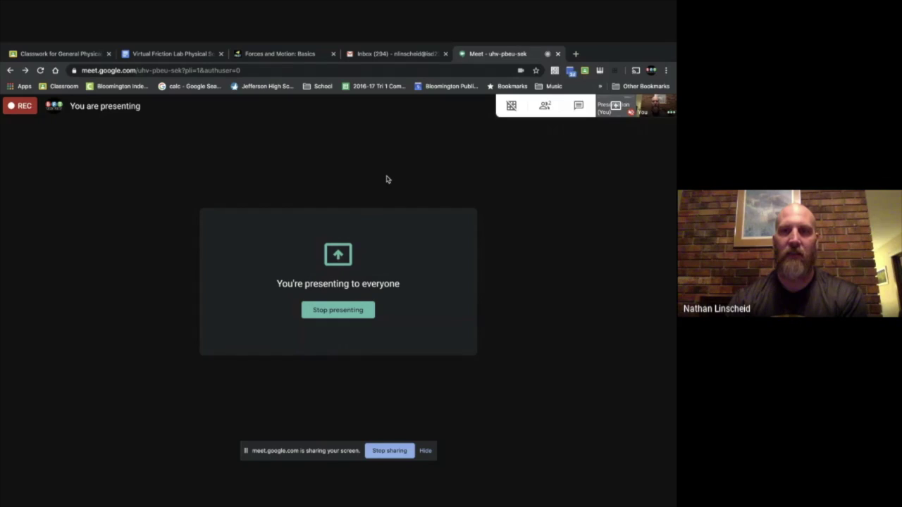
Step: From Classwork, open the Google Doc attached to Virtual Friction Lab under Unit 8 Chapter 3
left_click(69, 55)
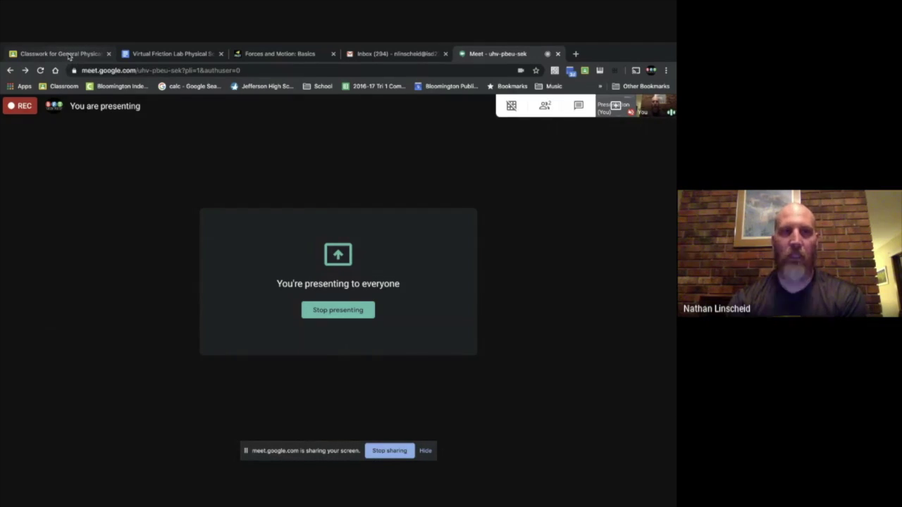
scroll(262, 319, "down", 2)
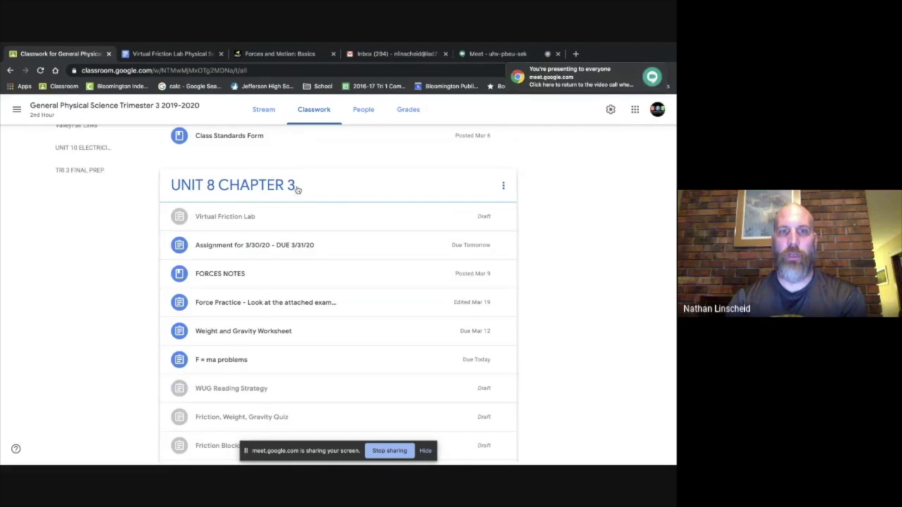
left_click(227, 218)
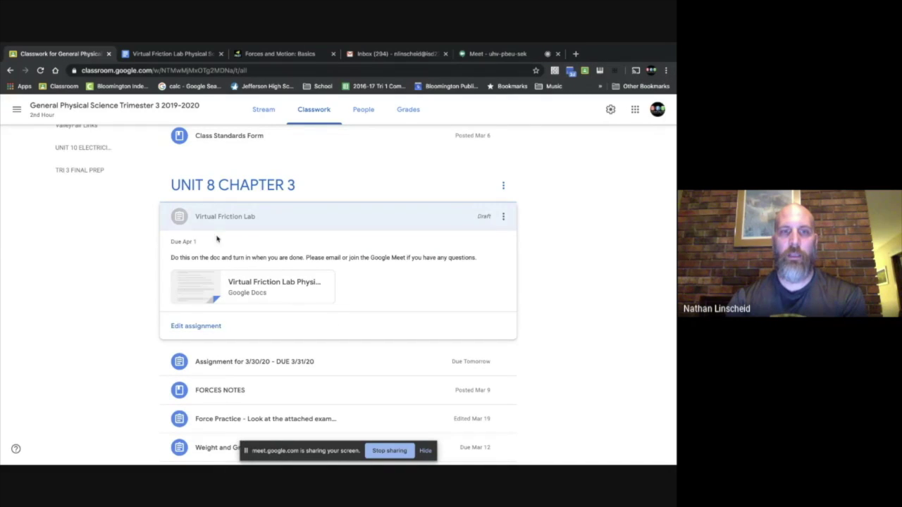
left_click(268, 284)
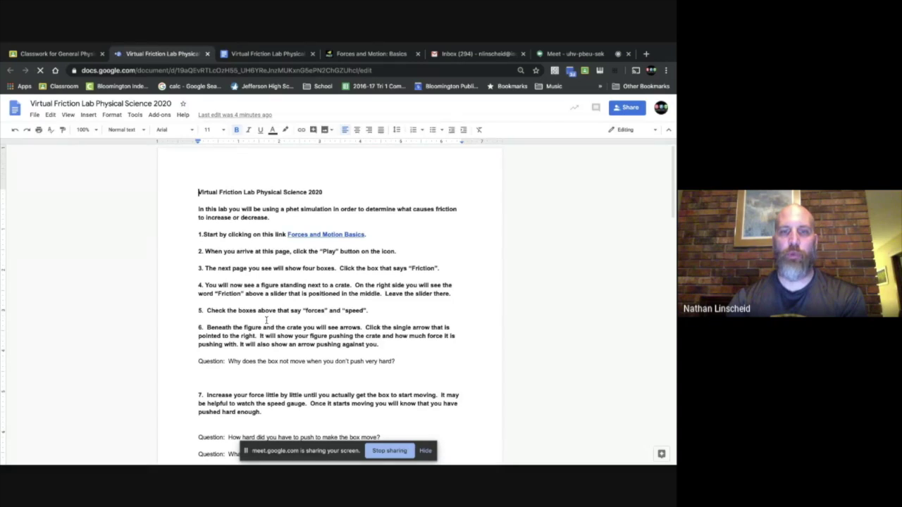
Step: Follow the doc's 'Forces and Motion Basics' link to the PhET simulation page
scroll(267, 321, "down", 1)
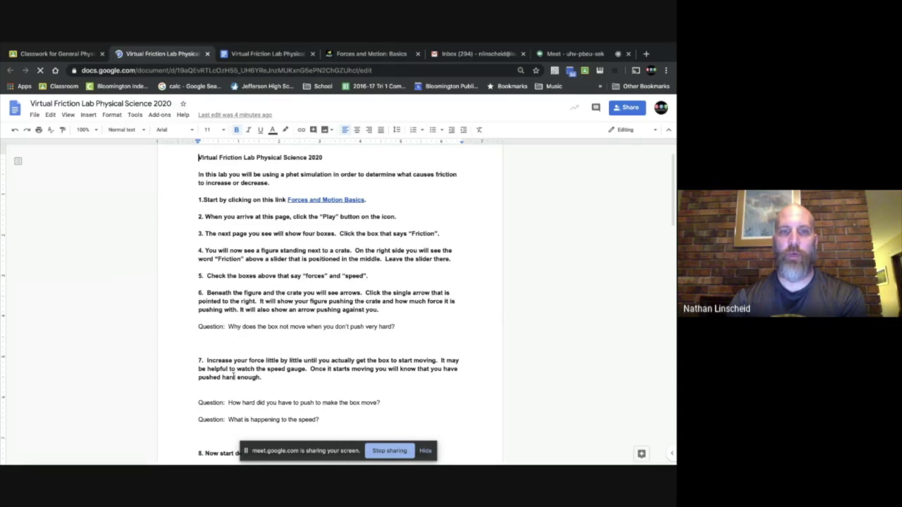
scroll(263, 321, "up", 1)
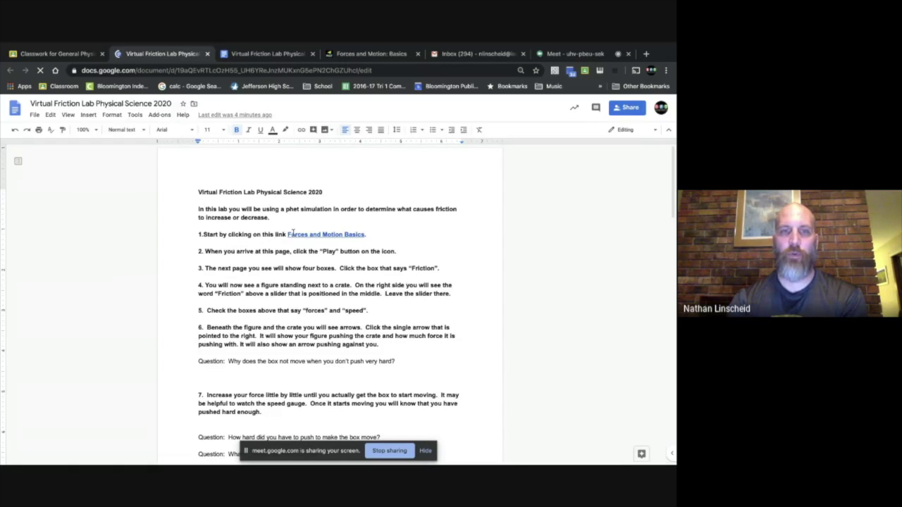
left_click(308, 239)
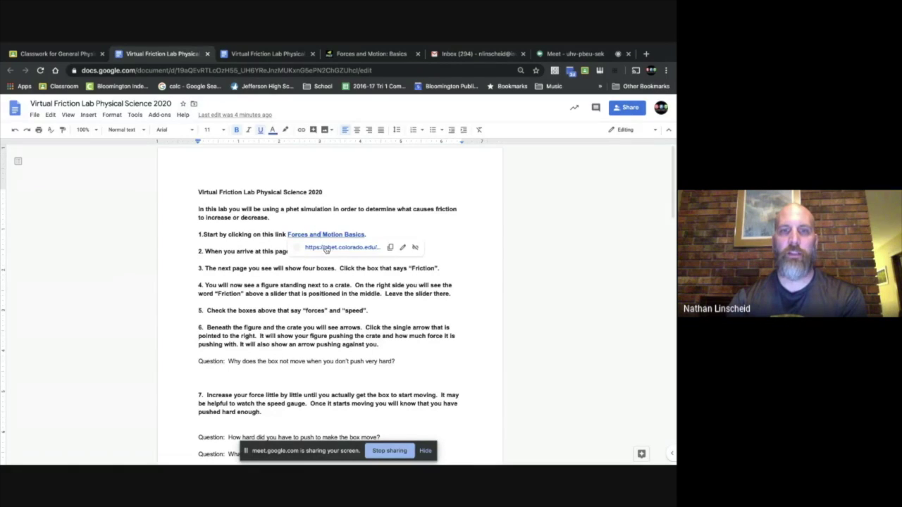
left_click(329, 250)
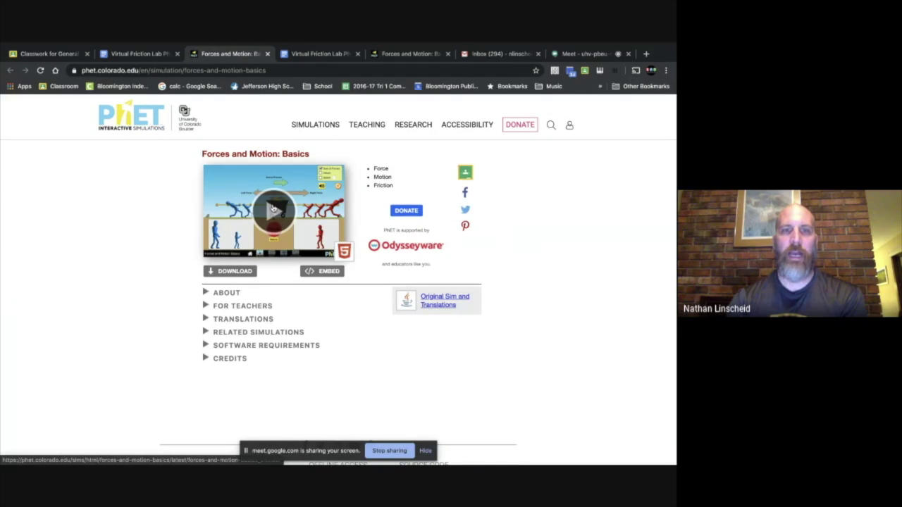
Step: Launch Forces and Motion: Basics and go to its Friction screen
left_click(278, 215)
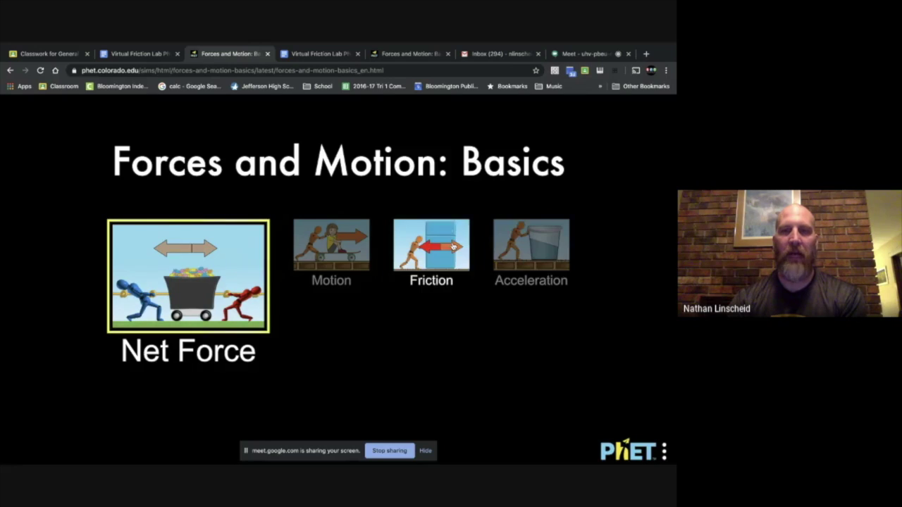
left_click(426, 247)
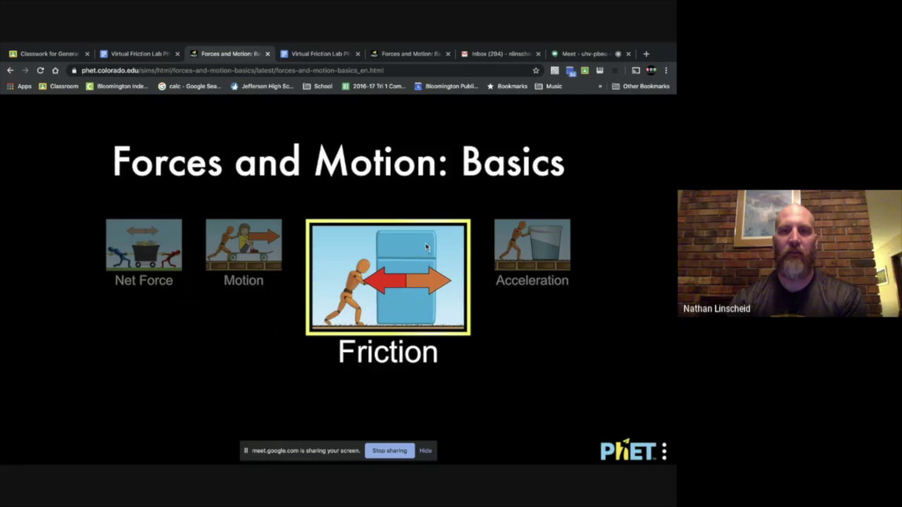
left_click(444, 307)
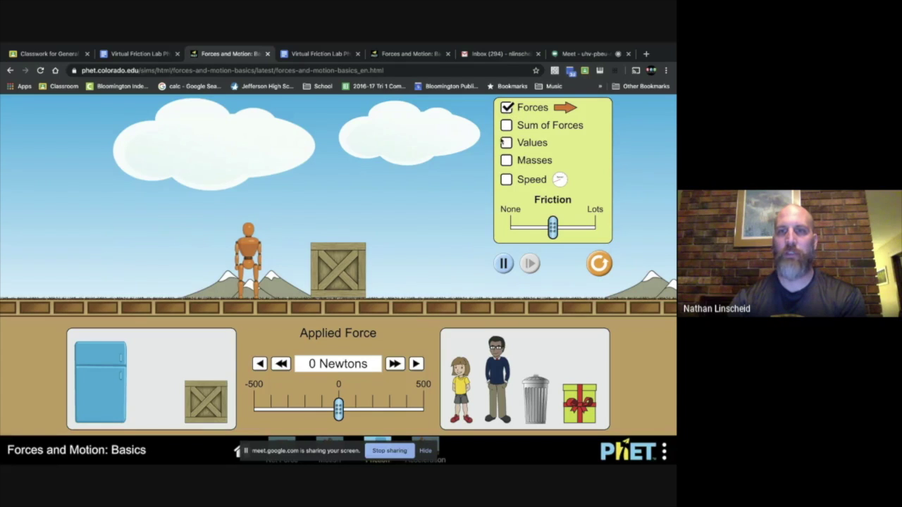
Step: Turn on the Speed gauge and raise the applied force from 0 to about 150 N
left_click(507, 180)
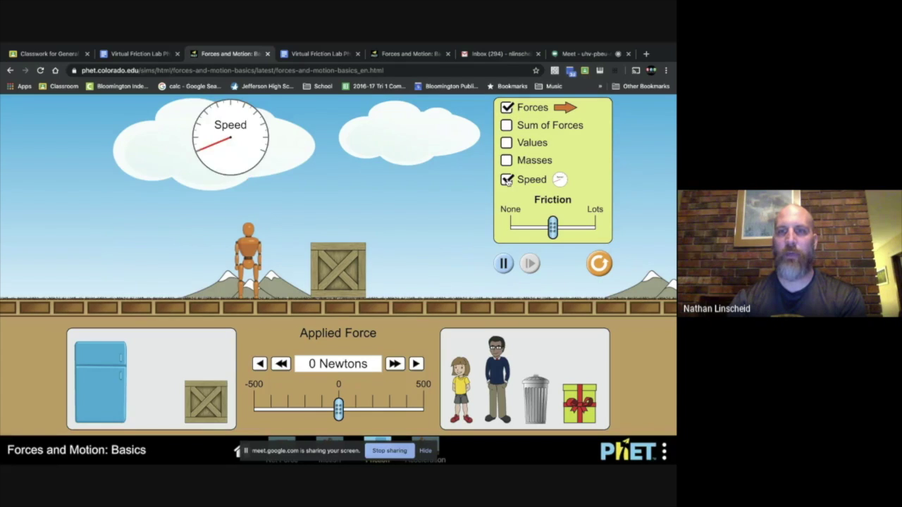
left_click(416, 364)
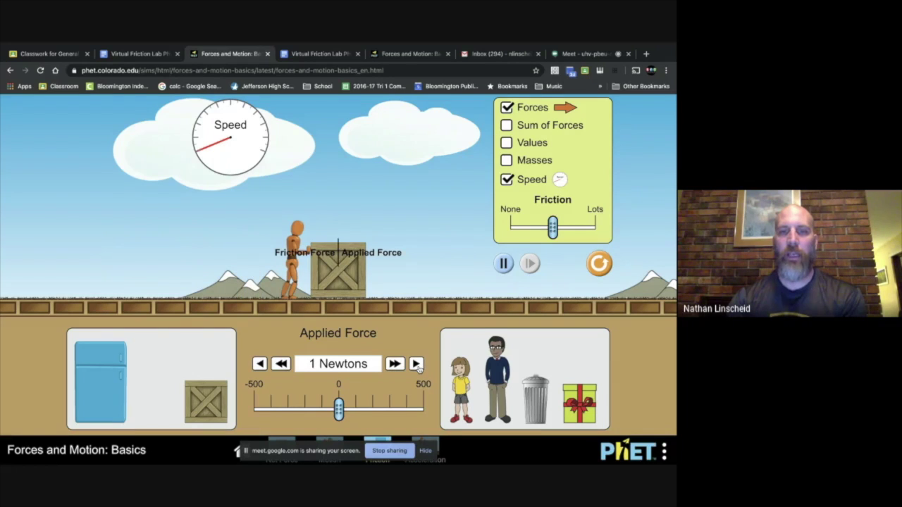
left_click(417, 364)
left_click(417, 363)
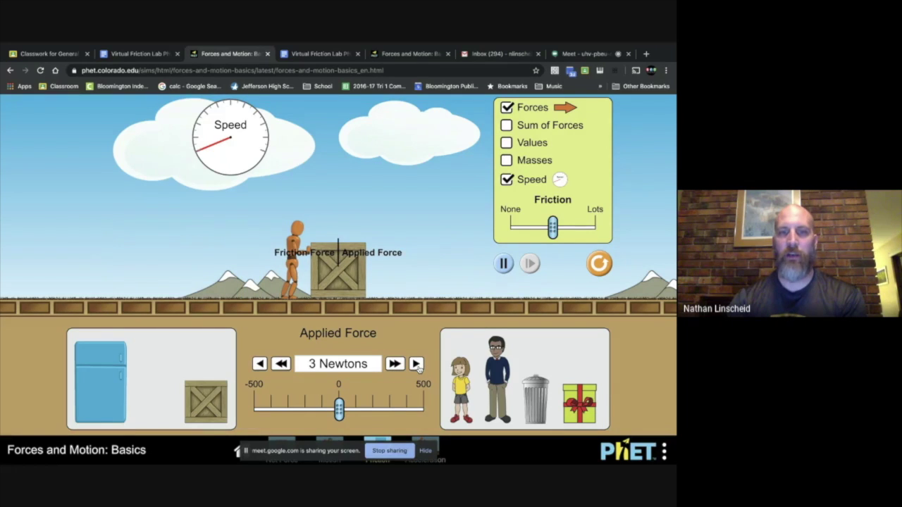
left_click(416, 363)
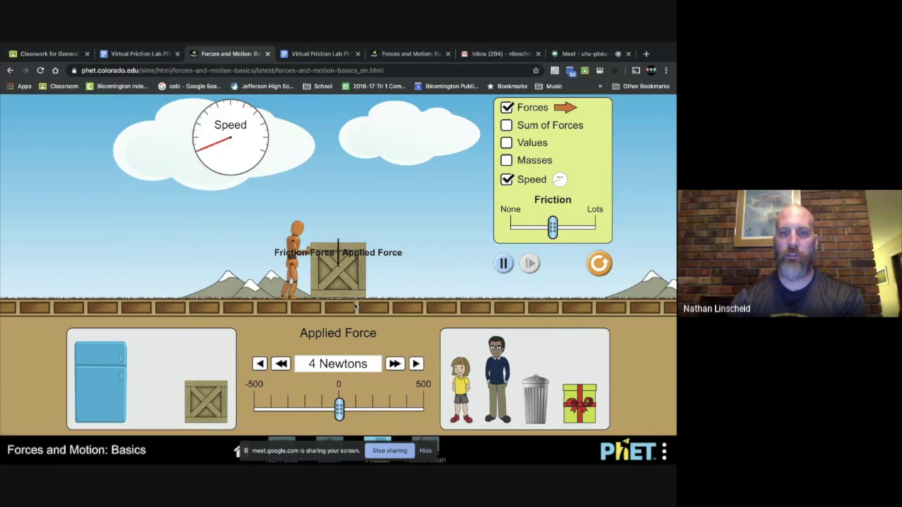
left_click_drag(417, 364, 416, 364)
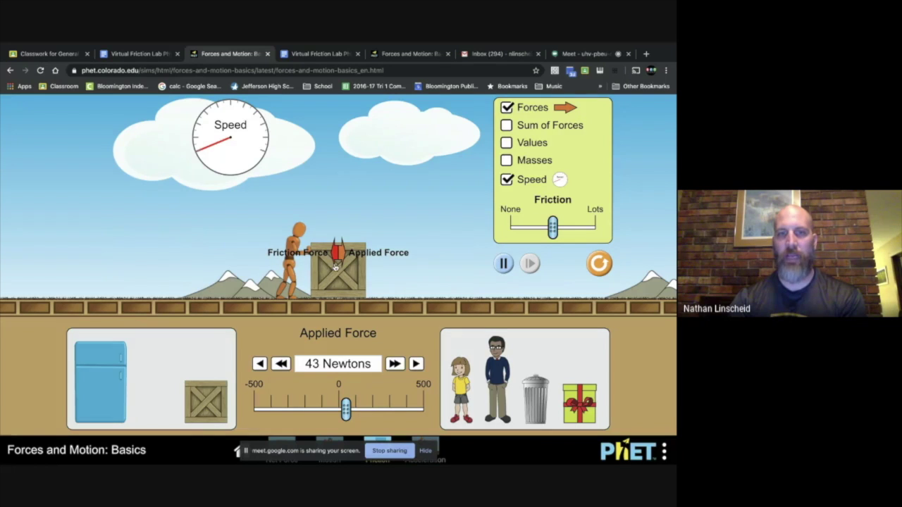
left_click_drag(345, 413, 367, 413)
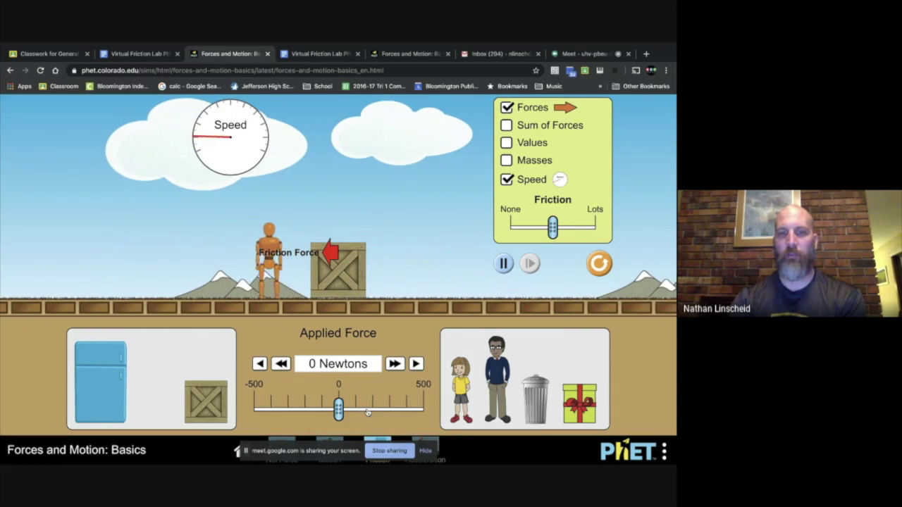
Step: Push the crate with about 169 N, then lower the applied force toward 143 N
left_click(367, 413)
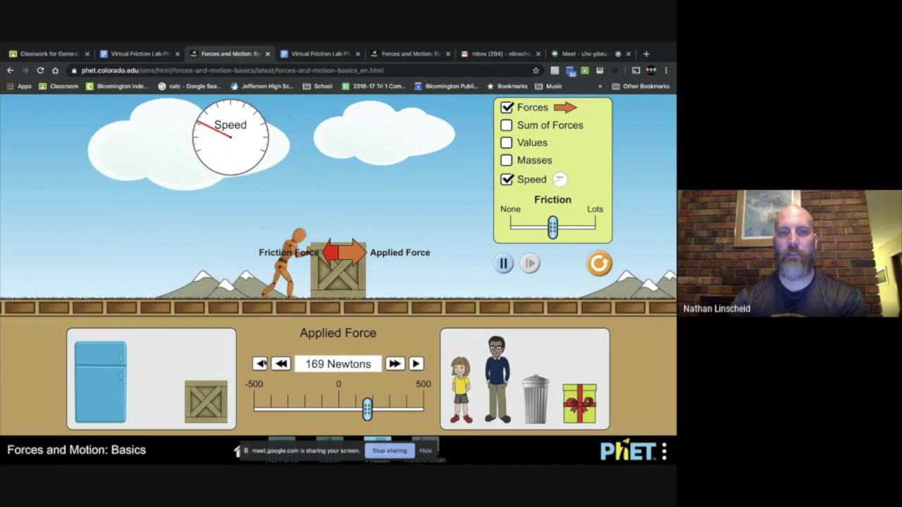
left_click(260, 364)
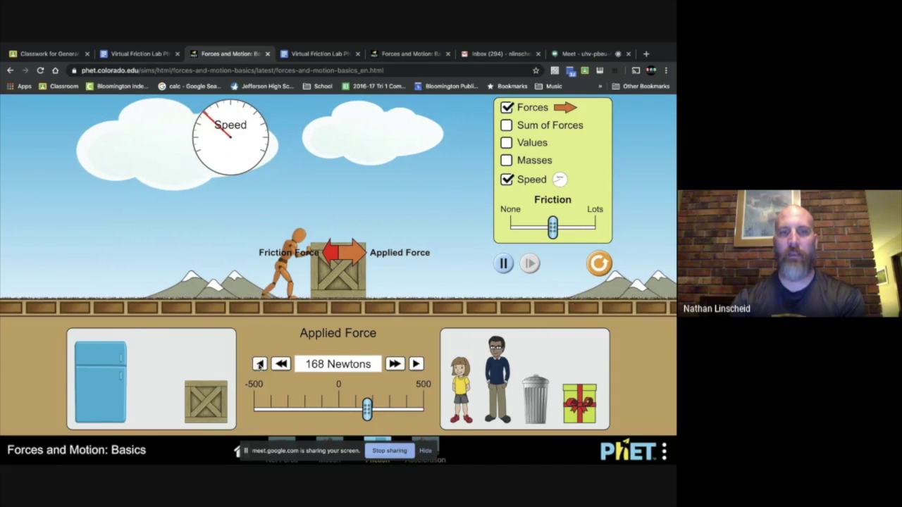
left_click(260, 364)
left_click(260, 364)
left_click(260, 363)
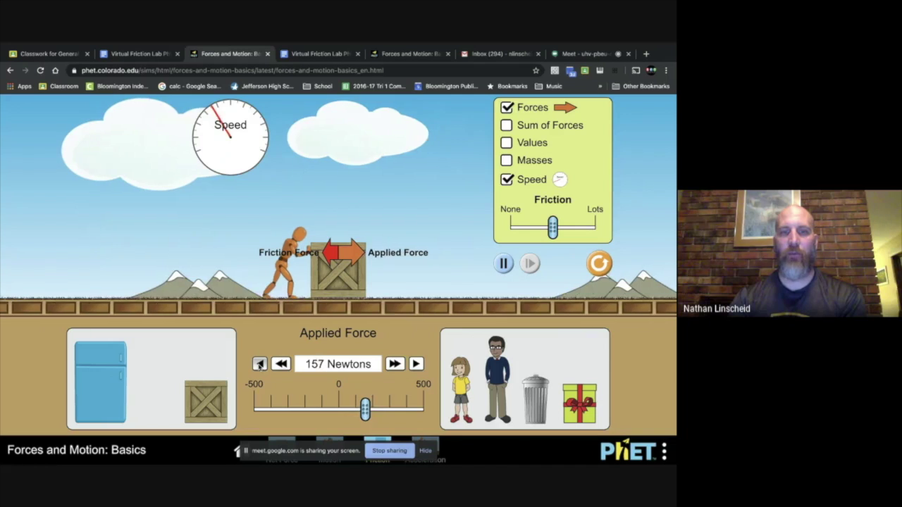
left_click(260, 364)
left_click(260, 363)
left_click(260, 364)
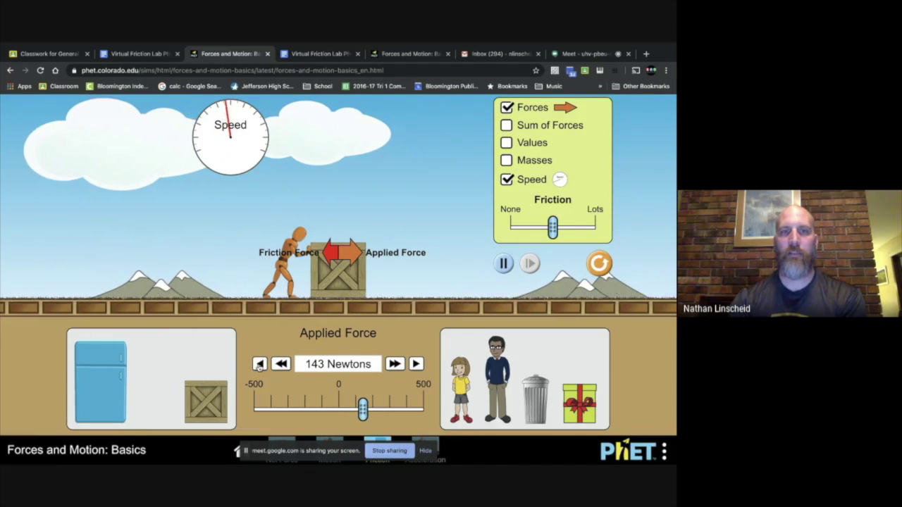
Step: Step the applied force down from 140 N to about 129 N
left_click(260, 363)
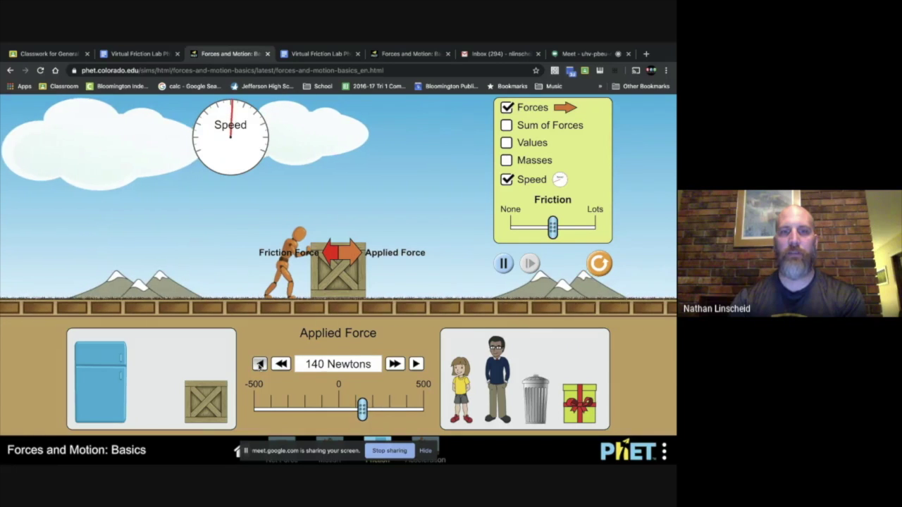
left_click(259, 363)
left_click(259, 363)
left_click(260, 364)
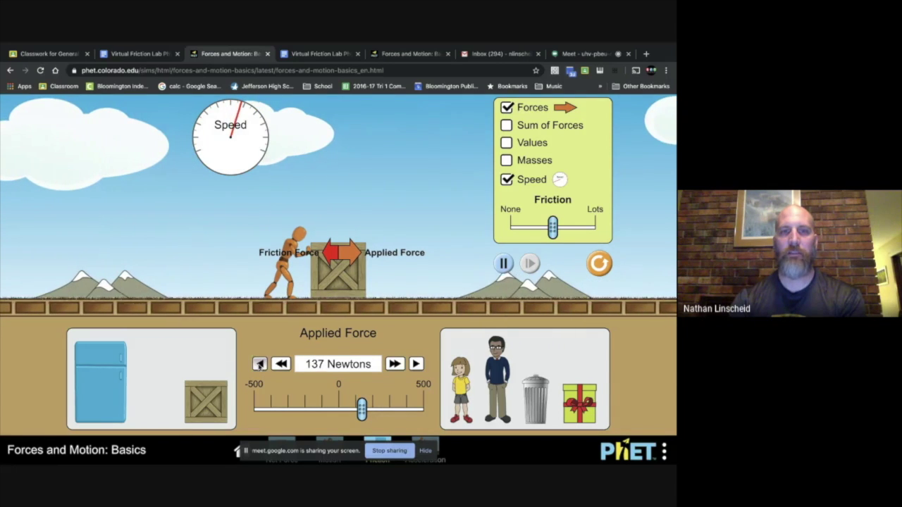
left_click(259, 364)
left_click(260, 364)
left_click(260, 363)
left_click(260, 363)
left_click(259, 364)
left_click(260, 364)
left_click(259, 364)
left_click(260, 363)
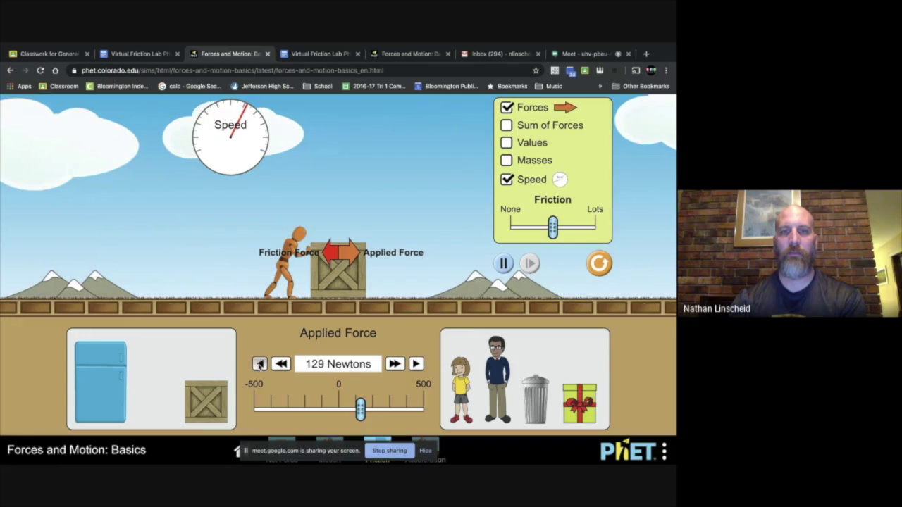
left_click(259, 364)
left_click(259, 363)
Step: Lower the applied force to about 112 N, then reset the simulation
left_click(260, 363)
left_click(259, 364)
left_click(260, 363)
left_click(259, 364)
left_click(259, 363)
left_click(260, 364)
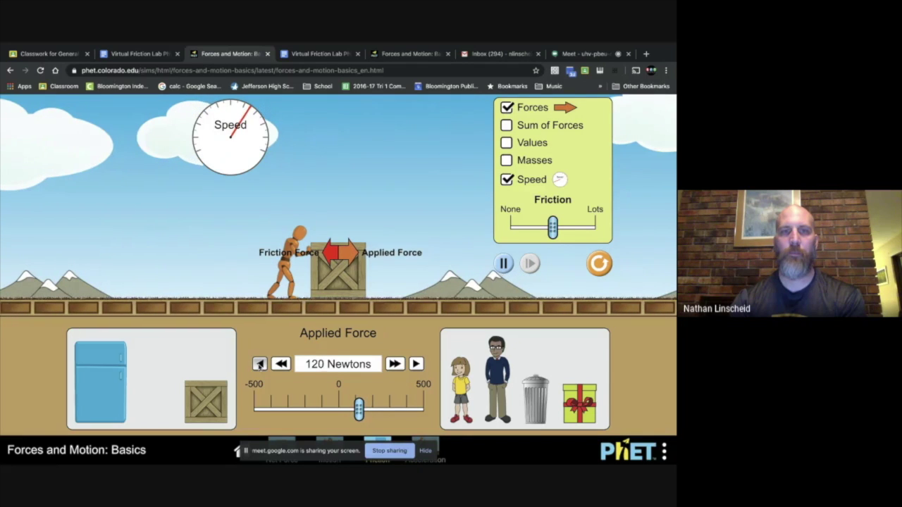
left_click(259, 364)
left_click(260, 364)
left_click(260, 363)
left_click(259, 364)
left_click(260, 364)
left_click(260, 364)
left_click(260, 364)
left_click(259, 363)
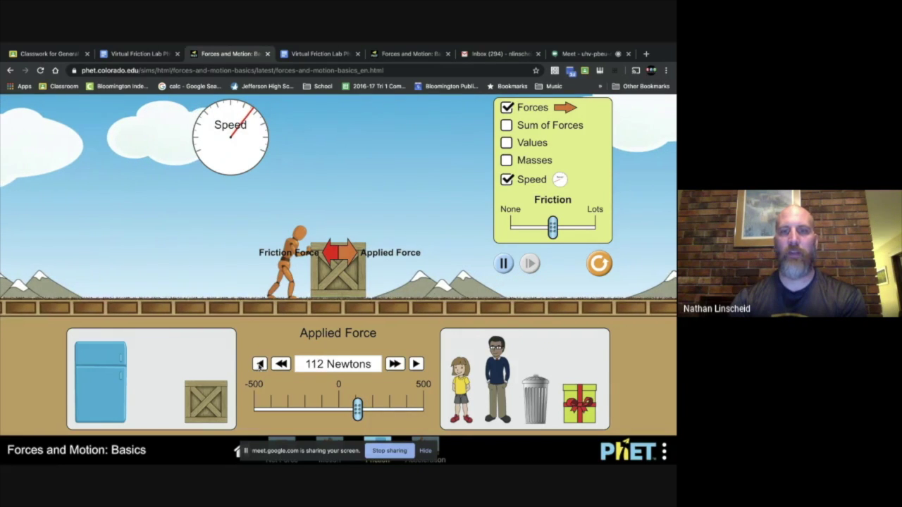
left_click(259, 364)
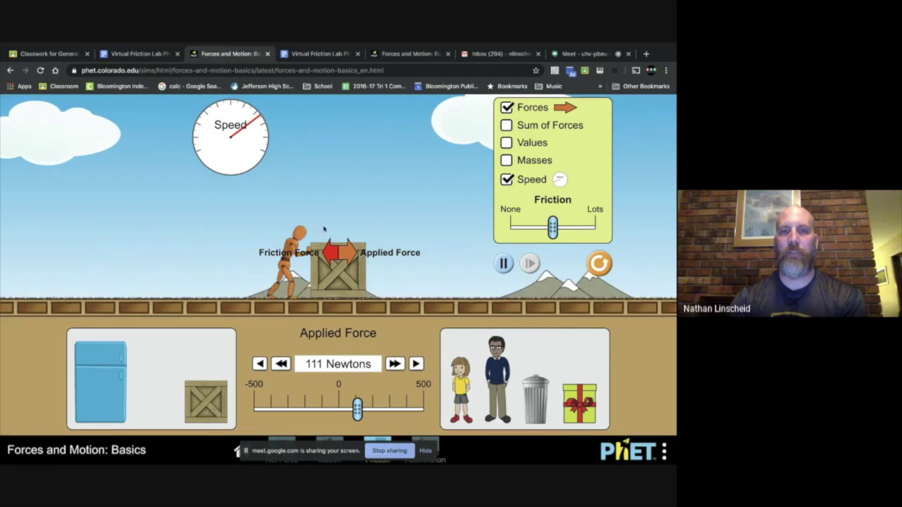
left_click(599, 265)
Step: Raise friction nearly to Lots and bring the refrigerator into the scene
left_click_drag(554, 227, 576, 227)
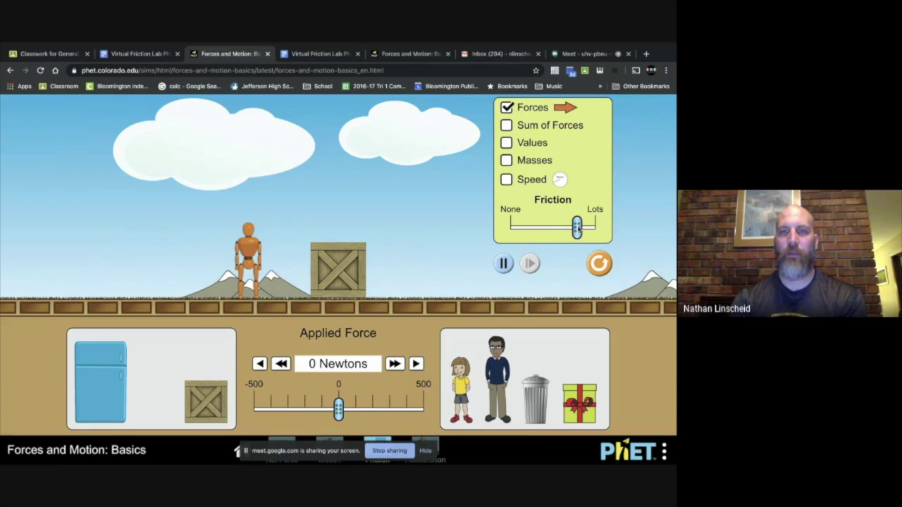
left_click_drag(576, 227, 585, 226)
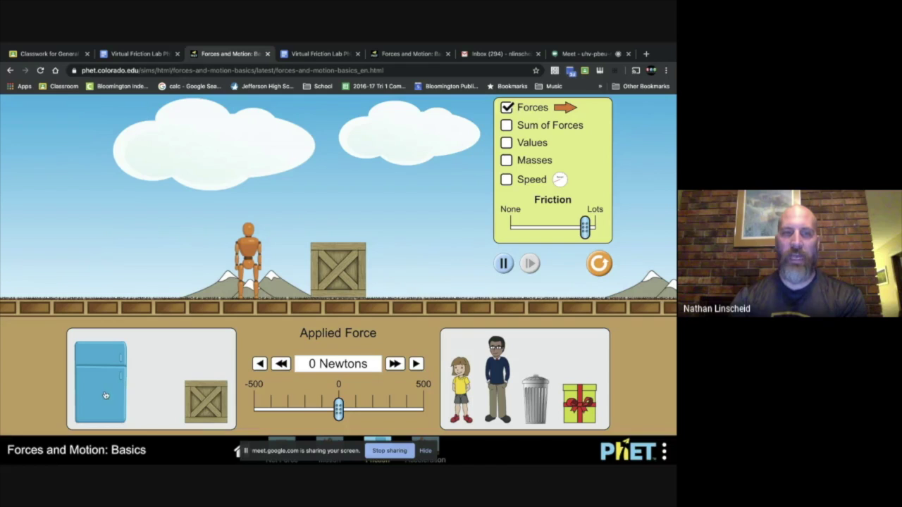
left_click_drag(105, 396, 123, 379)
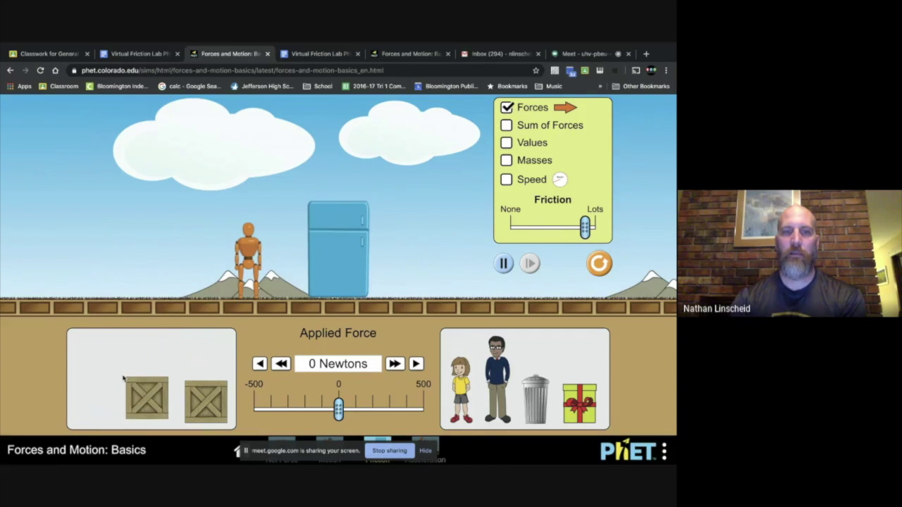
Step: Reset, stand the refrigerator on the ground beside the figure, and show Speed
left_click(609, 266)
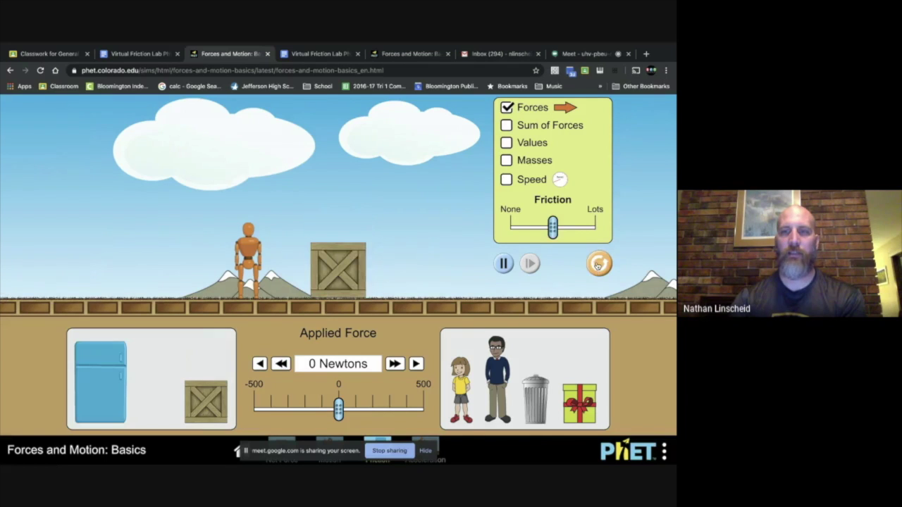
left_click_drag(88, 395, 123, 384)
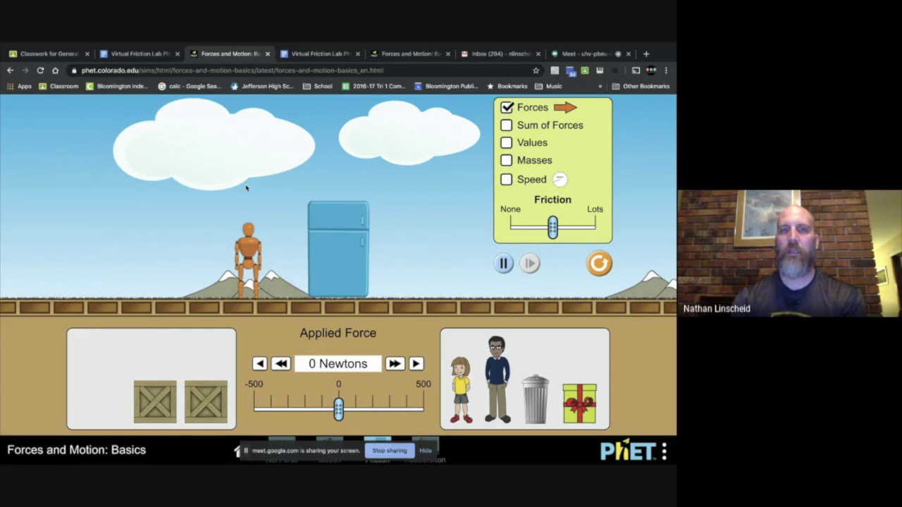
left_click(505, 181)
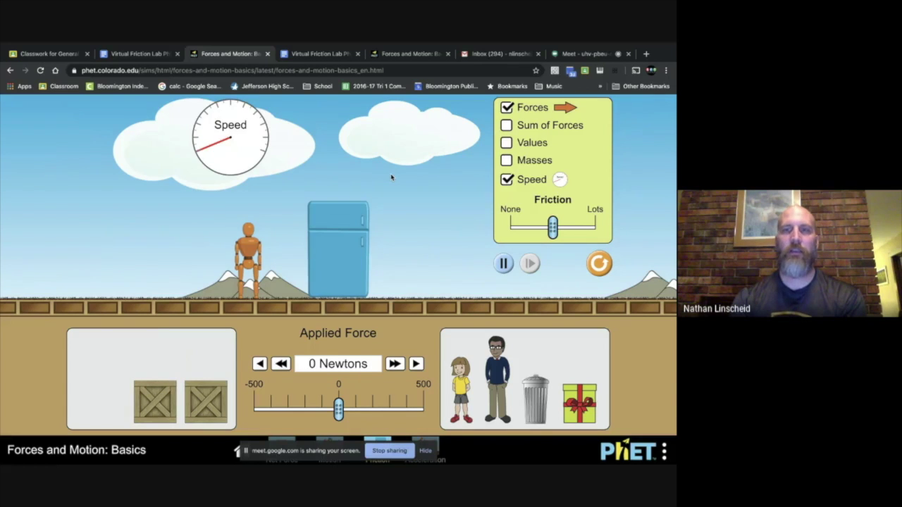